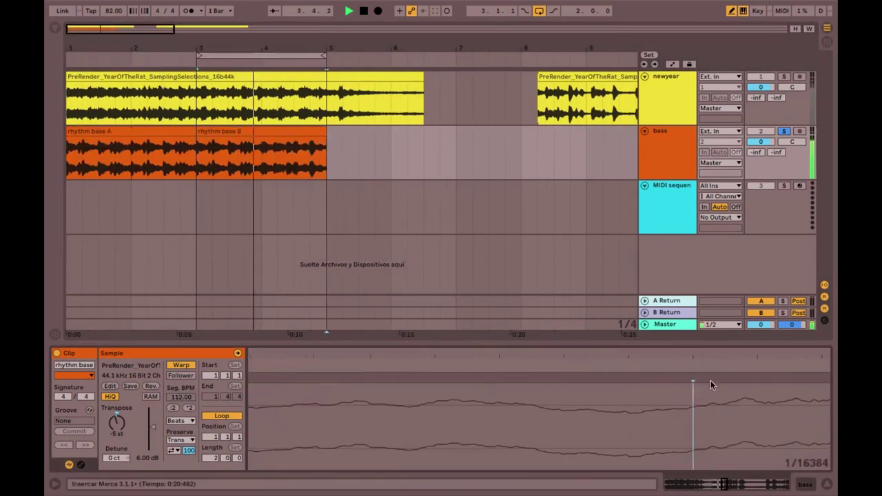
Align the warp markers at 3.1.1 and 2.3.1 of the rhythm base B clip with the beats in its waveform
scroll(673, 377, "down", 5)
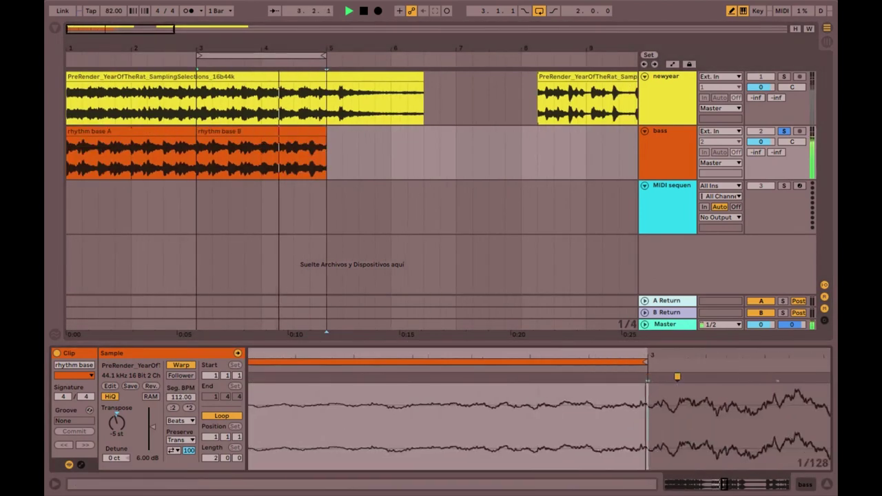
scroll(675, 376, "up", 5)
left_click(654, 384)
left_click_drag(653, 375, 602, 355)
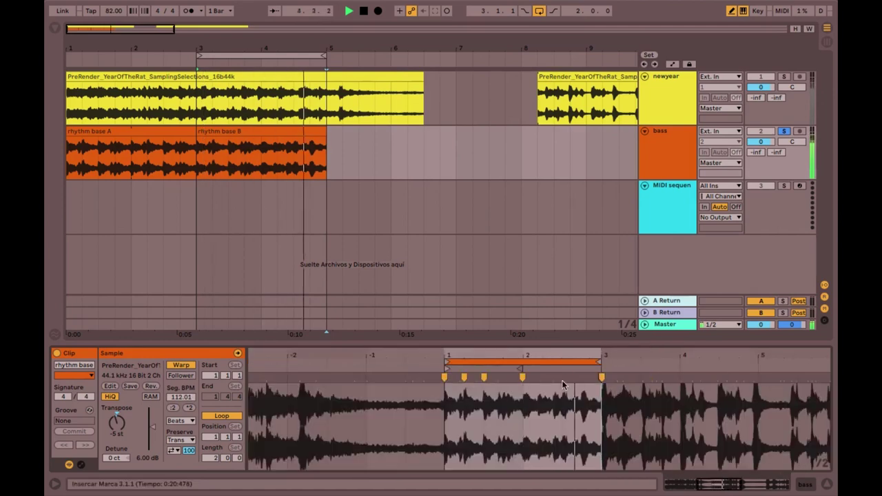
mouse_move(563, 385)
left_mouse_down()
mouse_move(565, 369)
mouse_move(570, 376)
left_mouse_up()
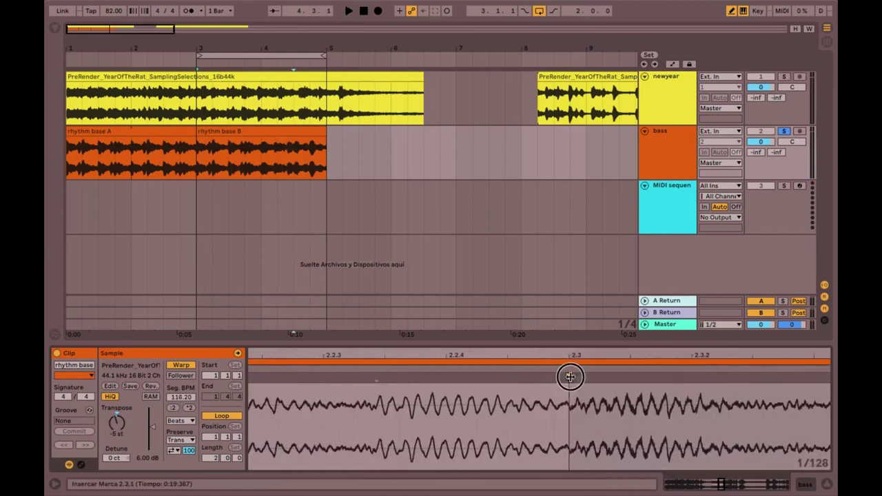
Set the arrangement loop around both rhythm base clips and play it
left_click(96, 131)
left_click(234, 131, "shift")
key("super+l")
key("space")
Add EQ Eight to the bass track and shape its first, third and fourth filter bands
left_click(55, 28)
double_click(182, 221)
scroll(222, 231, "down", 2)
left_click_drag(138, 405, 150, 401)
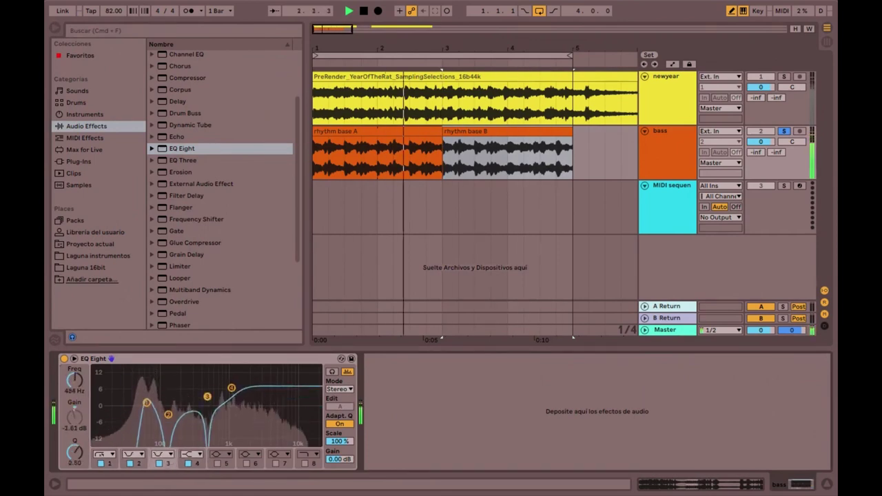
left_click_drag(197, 399, 200, 399)
left_click_drag(232, 388, 229, 390)
Compare the bass with EQ Eight off and on, and set the fifth band's frequency to 8.20 kHz
left_click(64, 359)
left_click(64, 359)
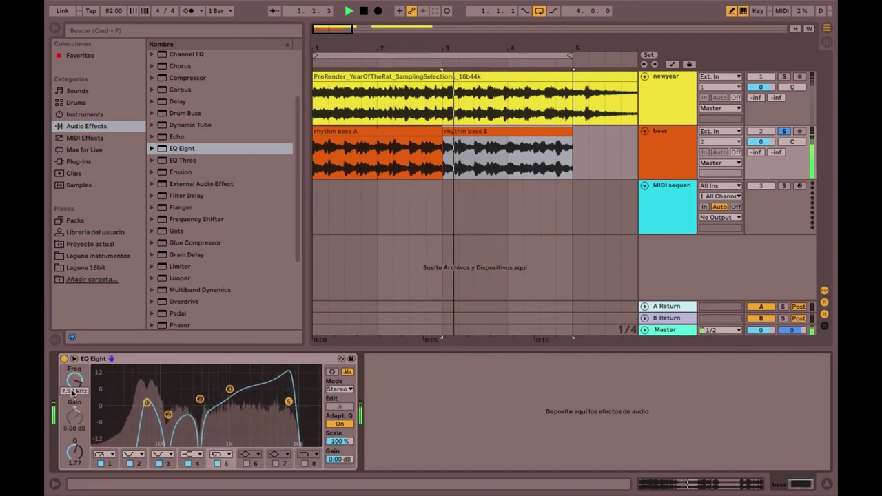
left_click_drag(72, 392, 73, 389)
Try an Auto Filter with envelope modulation on the bass track and remove it
scroll(187, 75, "up", 2)
double_click(185, 77)
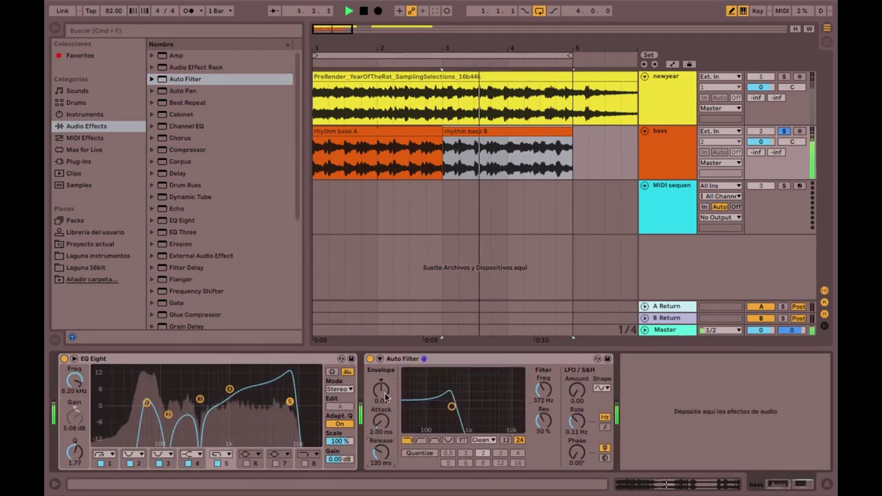
left_click_drag(383, 394, 383, 359)
left_click(517, 464)
left_click(410, 359)
key("Delete")
Delete the MIDI sequence track and solo the newyear track
left_click_drag(410, 49, 409, 21)
left_click(670, 186)
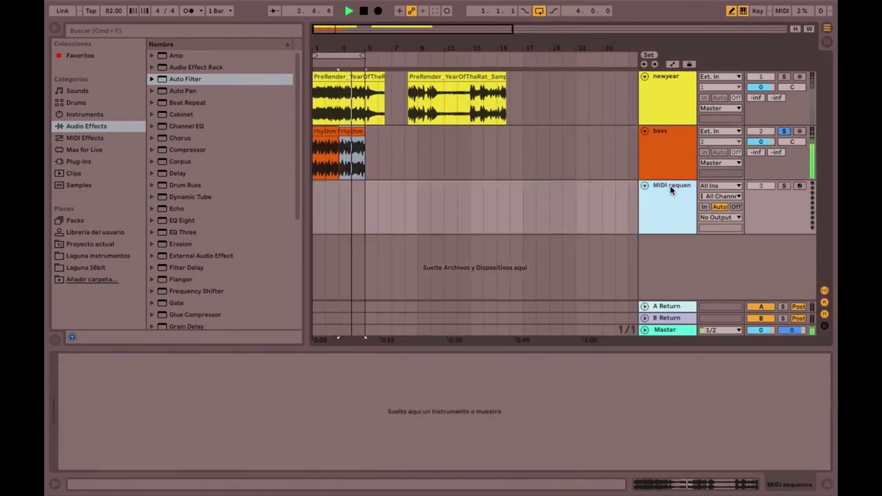
key("Delete")
left_click(783, 77)
Put an excerpt of the newyear sample on a separate third track, start it at bar 1 and solo that track
left_click_drag(378, 48, 377, 83)
key("super+z")
key("super+z")
key("super+z")
key("super+z")
key("super+z")
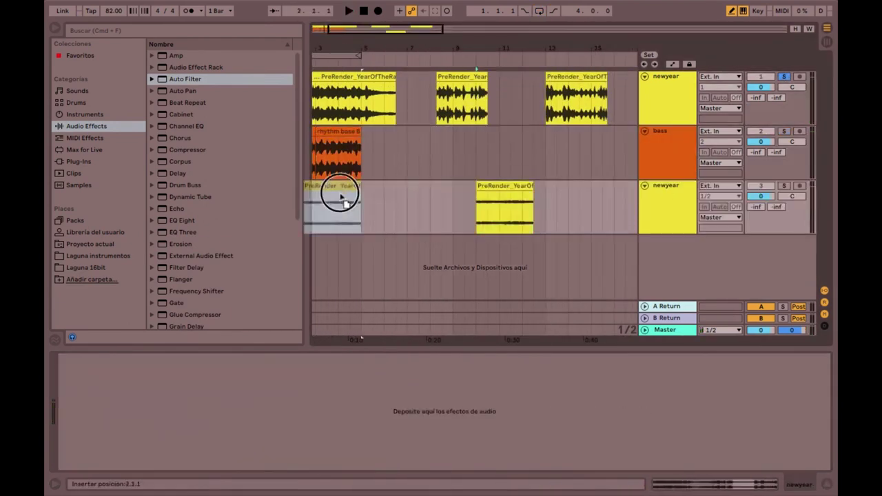
key("super+z")
key("super+z")
key("super+z")
key("super+z")
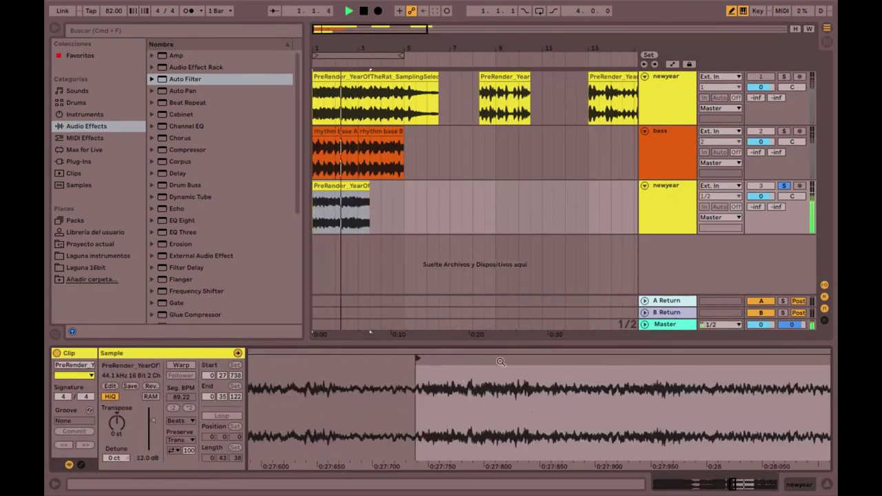
Enable Warp for the newyear excerpt and place warp markers on its beats, checking them with playback
left_click_drag(721, 357, 648, 419)
left_click_drag(647, 356, 694, 441)
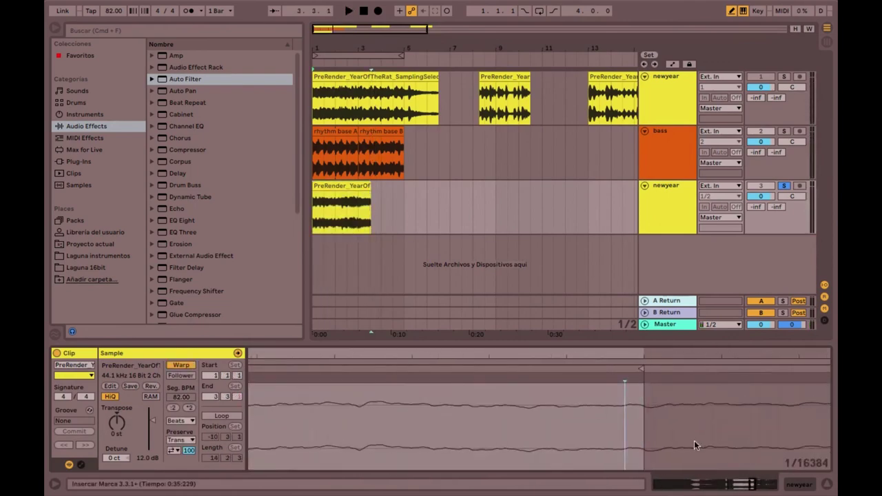
double_click(626, 376)
left_click_drag(626, 377, 506, 376)
key("space")
key("space")
Trim the warped excerpt to two bars at the arrangement start and keep the leftover piece at bar 5
left_click_drag(368, 185, 460, 185)
left_click_drag(427, 209, 324, 186)
key("space")
left_click_drag(421, 355, 421, 441)
key("super+z")
key("super+z")
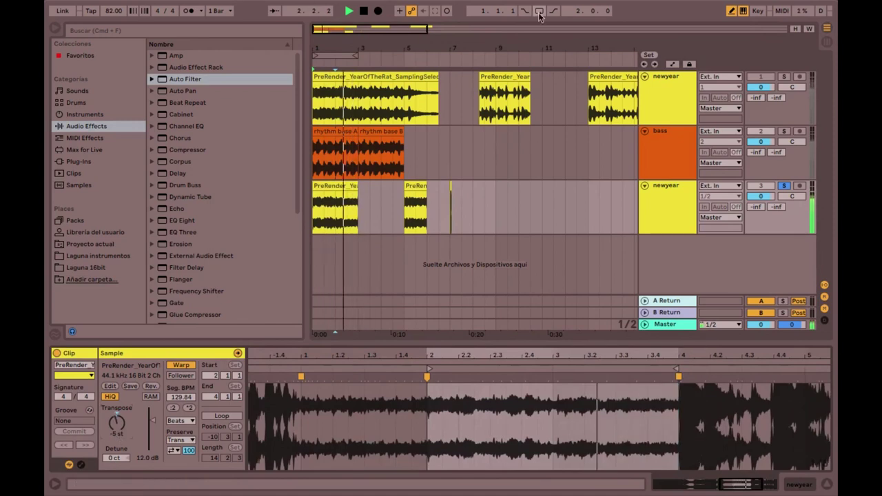
Turn on the two-bar arrangement loop and add warp markers on the excerpt's beats up to 2.4
left_click(539, 11)
left_click_drag(490, 356, 477, 290)
double_click(446, 376)
key("space")
double_click(725, 377)
left_click_drag(724, 356, 725, 441)
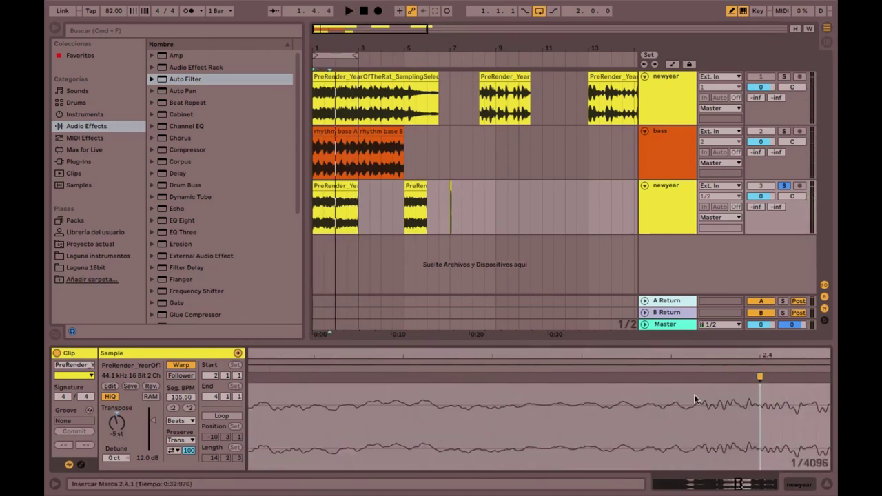
scroll(694, 400, "down", 9)
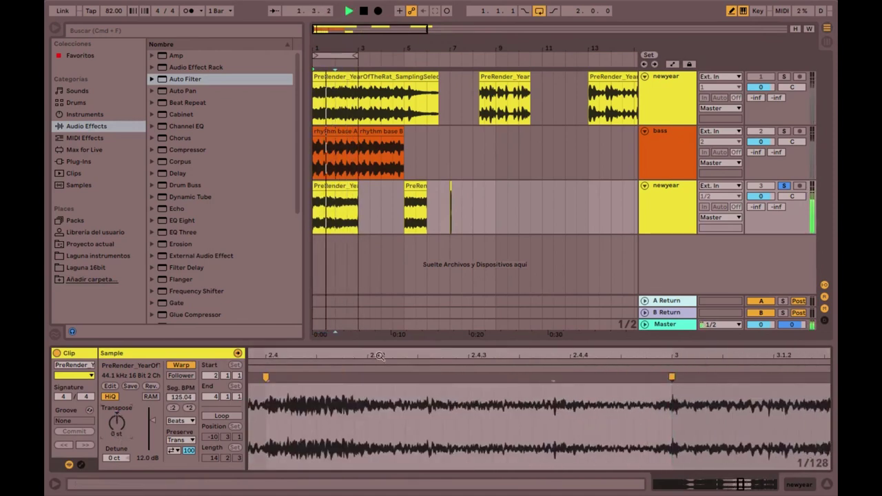
Add warp markers through the excerpt's third bar and set its transient envelope to 82
left_click_drag(699, 469, 699, 419)
key("space")
left_click_drag(625, 356, 553, 441)
double_click(615, 379)
key("space")
left_click_drag(553, 356, 554, 303)
double_click(657, 377)
left_click_drag(657, 356, 606, 303)
left_click_drag(694, 356, 530, 441)
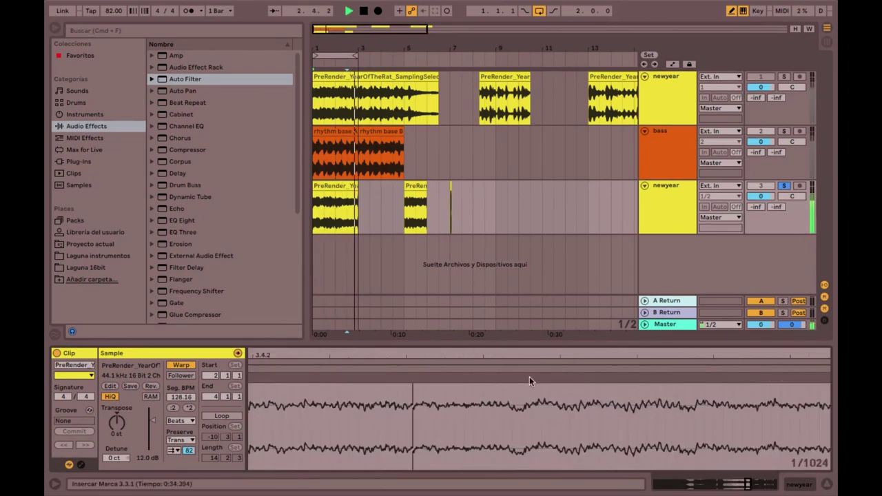
Add the excerpt's last warp marker at 3.4 and unsolo the third track
key("super+z")
double_click(418, 376)
left_click(784, 185)
mouse_move(417, 376)
left_mouse_down()
mouse_move(407, 376)
mouse_move(418, 303)
left_mouse_up()
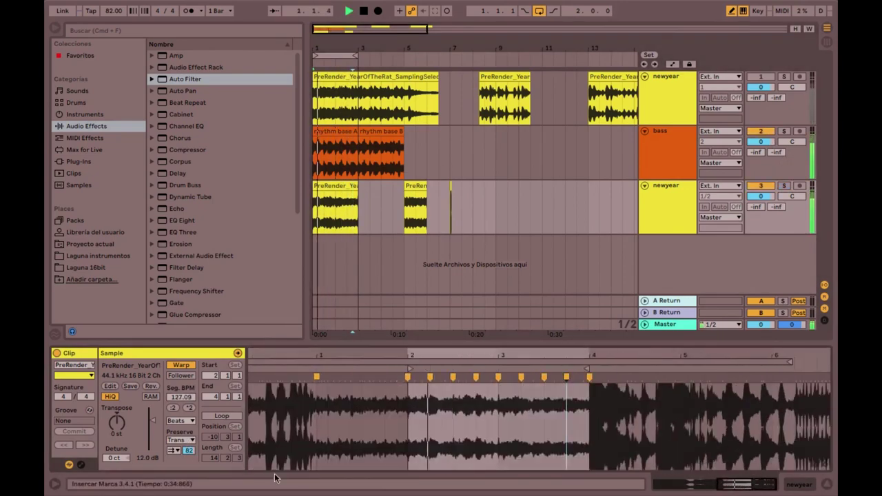
Raise the excerpt's gain to 16 dB and rename the clip as stutter A
left_click_drag(152, 420, 152, 416)
left_click(337, 187)
key("super+r")
type("stutter")
Place another newyear excerpt at bar 1 before stutter A and warp its beats to fill two bars
key("super+z")
key("super+z")
key("super+z")
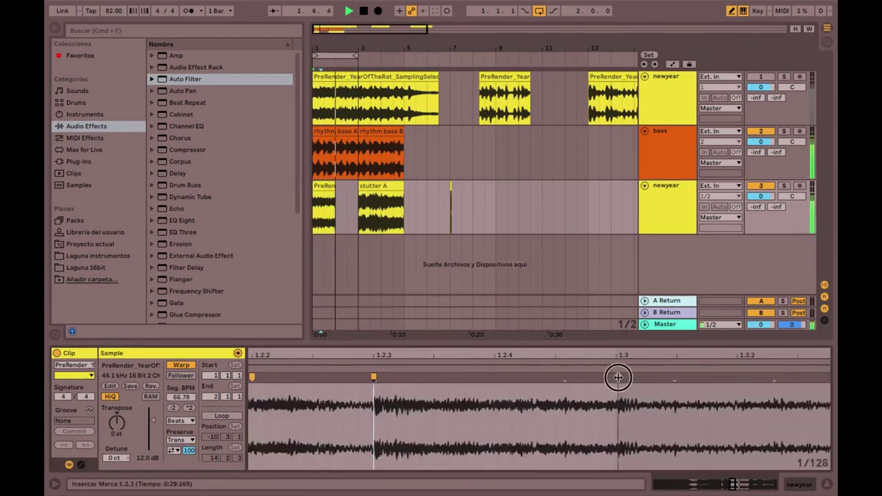
key("super+z")
key("super+z")
key("super+z")
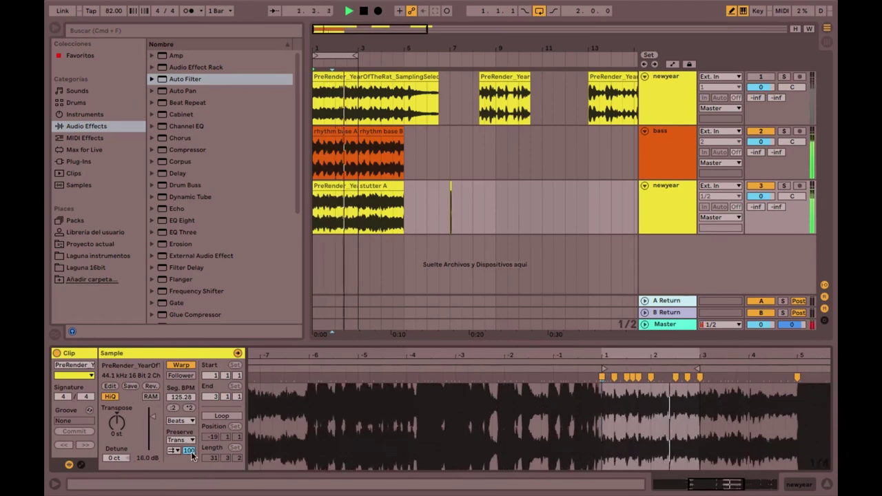
Name the second excerpt stutter B and arrange it directly after stutter A
key("super+z")
key("super+z")
key("super+z")
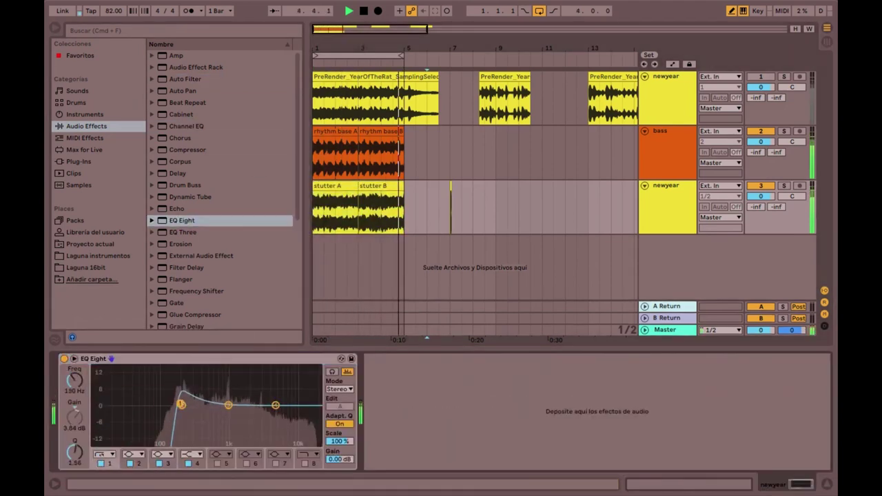
Shape EQ Eight on the stutter track with a low cut at 696 Hz and a boost just above it
key("super+z")
key("super+z")
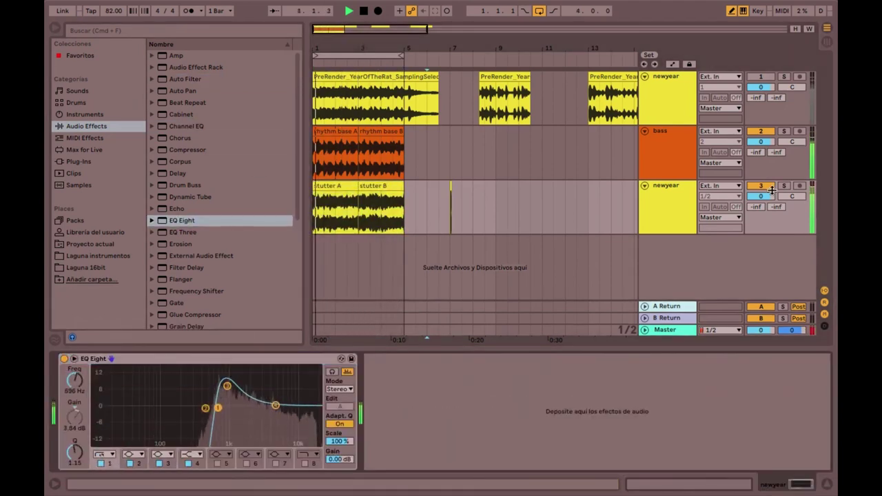
key("super+z")
key("super+z")
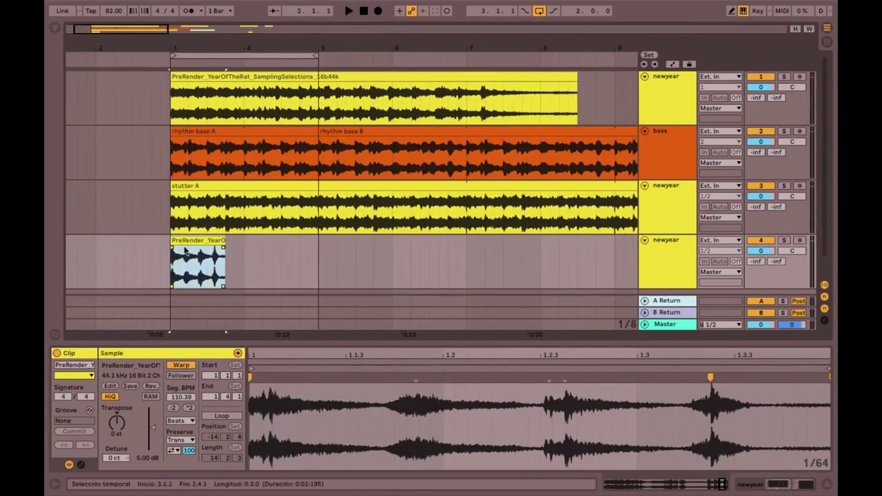
right_click(492, 399)
left_click(729, 381)
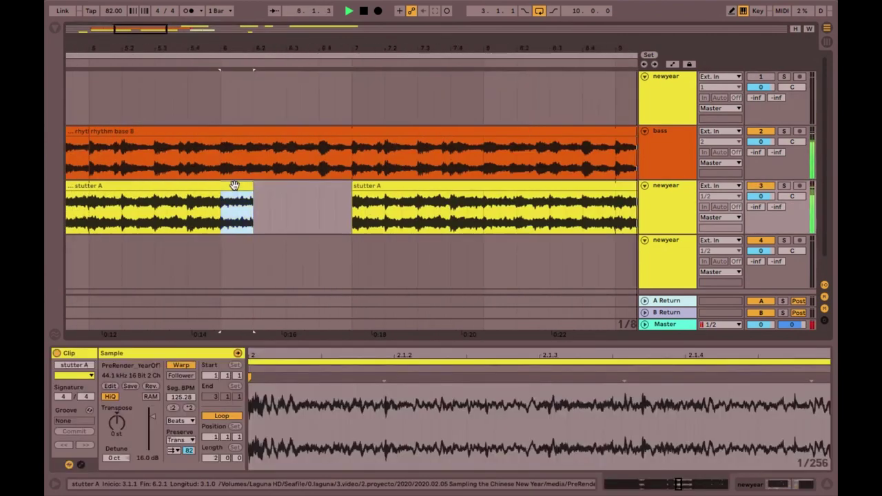
Duplicate the one-beat stutter A slice at bar 6 three times to fill the gap up to bar 7
key("super+d")
key("super+d")
key("super+d")
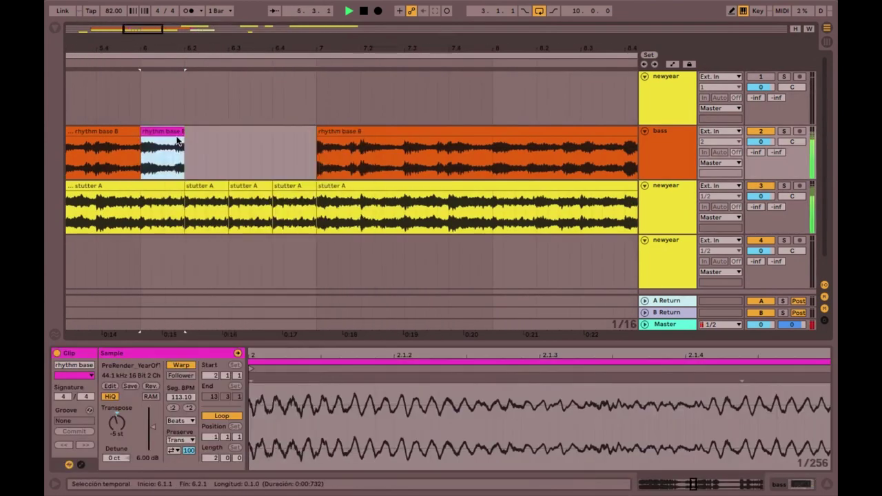
Duplicate the magenta one-beat rhythm base slice at bar 6 three times to fill the gap up to bar 7
key("super+d")
key("super+d")
key("super+d")
Audition the remaining newyear sample clips and mark a drum passage around bar 11
left_click_drag(322, 48, 236, 44)
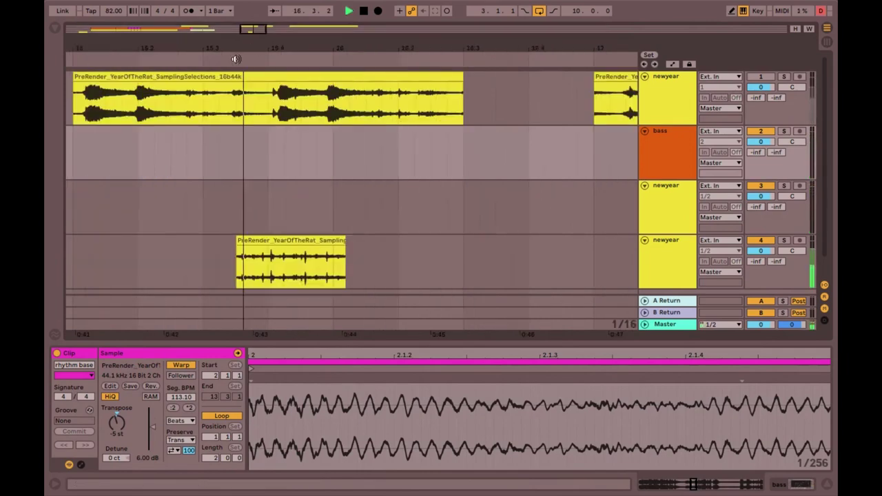
left_click(295, 266)
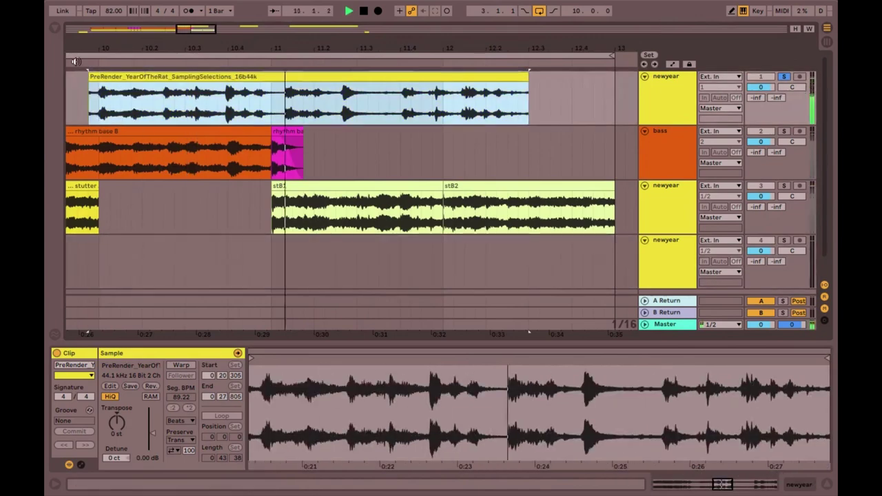
left_click_drag(228, 104, 379, 107)
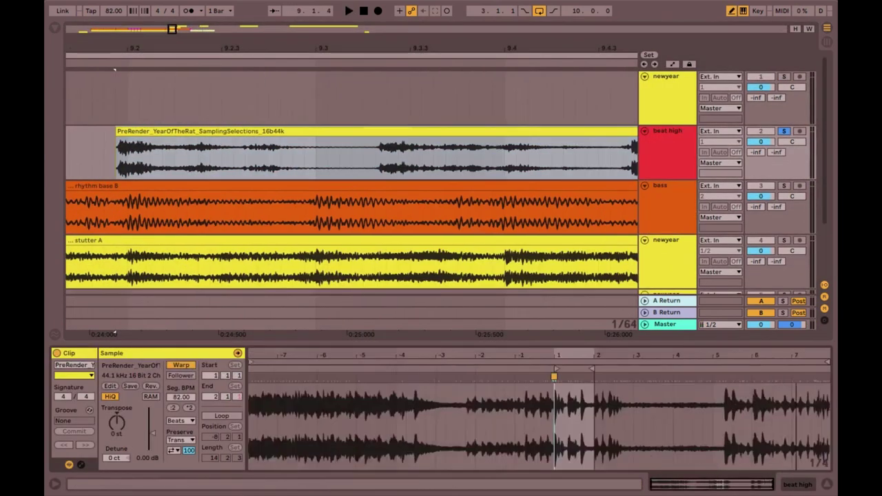
Warp the sample on the beat high track to fill one bar from 9.1.1 and solo the bass track
right_click(377, 378)
left_click(416, 228)
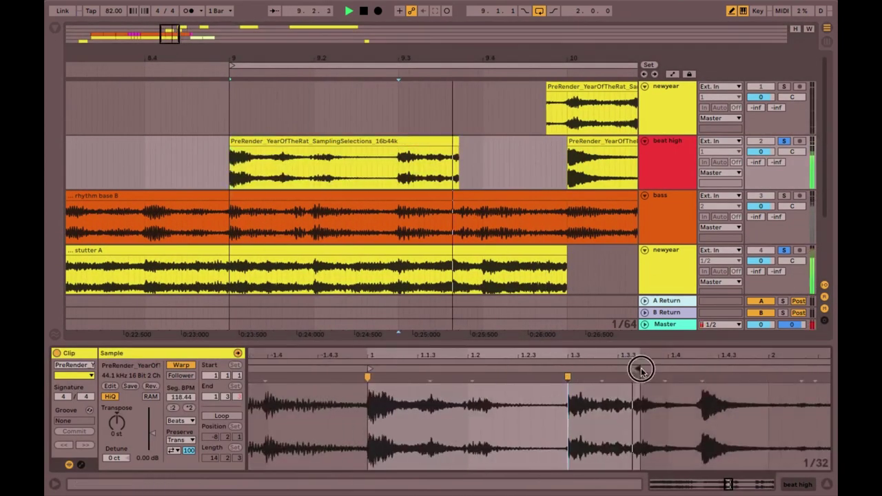
left_click_drag(636, 366, 643, 386)
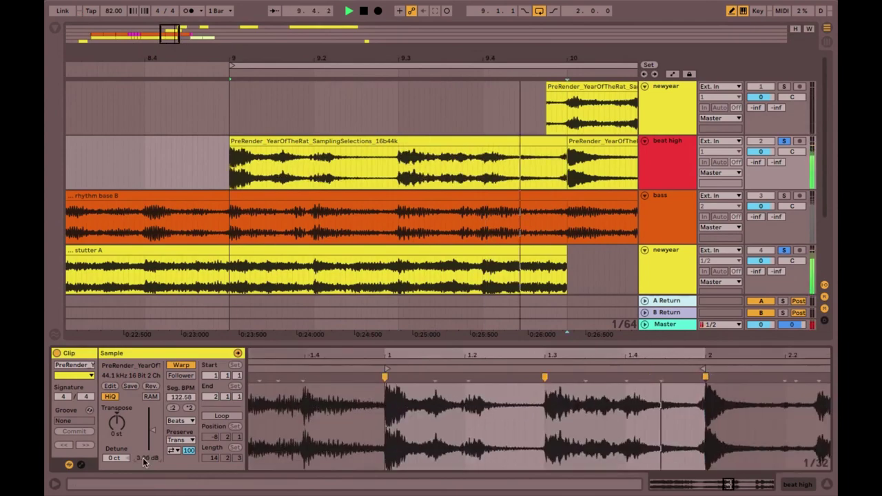
left_click(785, 196)
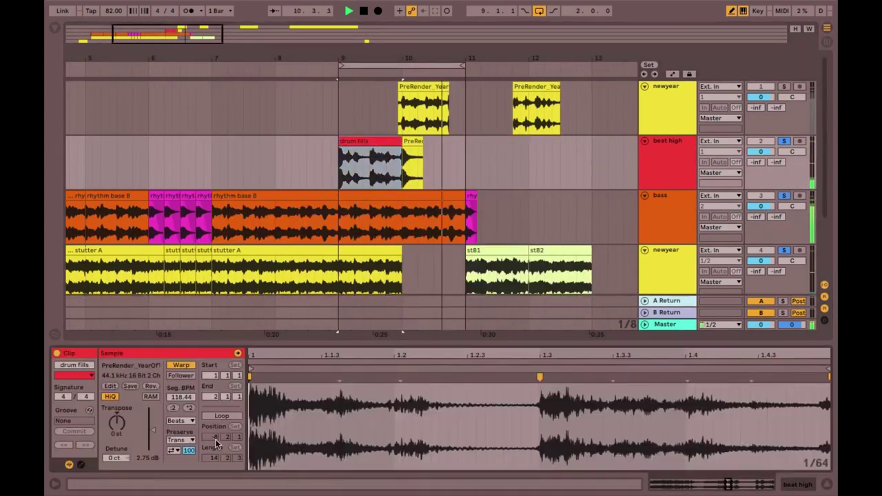
Loop the drum fills clip and extend it along the beat high track up to beat 6.2
scroll(435, 126, "down", 3)
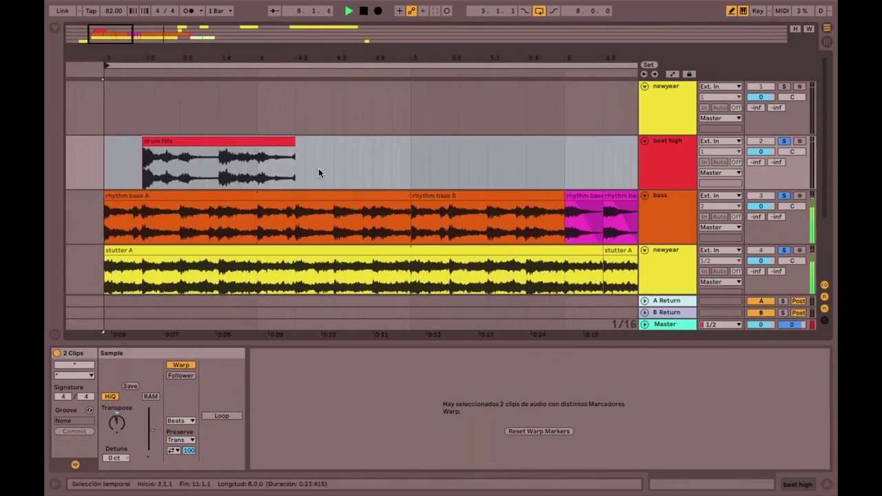
left_click(296, 148)
left_click_drag(176, 143, 360, 142)
left_click_drag(247, 60, 246, 138)
left_click_drag(390, 60, 336, 55)
left_click_drag(272, 141, 340, 142)
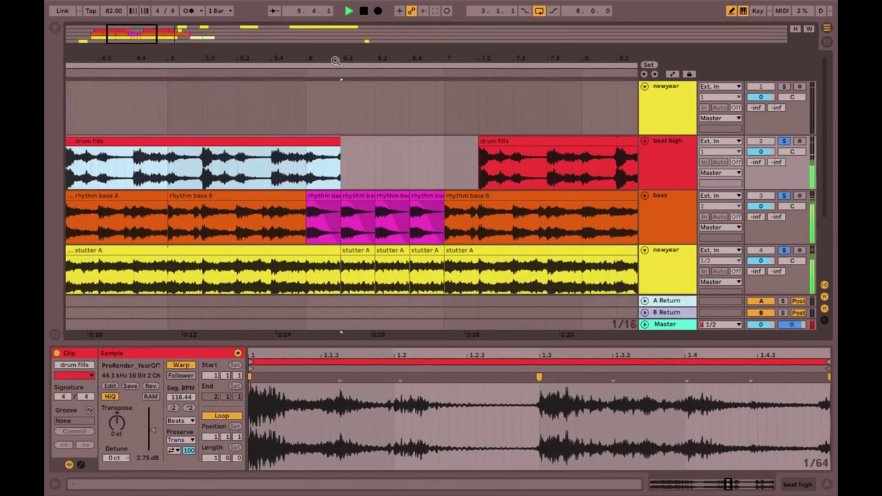
Set the arrangement loop around the earlier drum fills clip on the beat high track
left_click(321, 142)
left_click_drag(336, 60, 280, 58)
left_click(193, 141)
key("super+l")
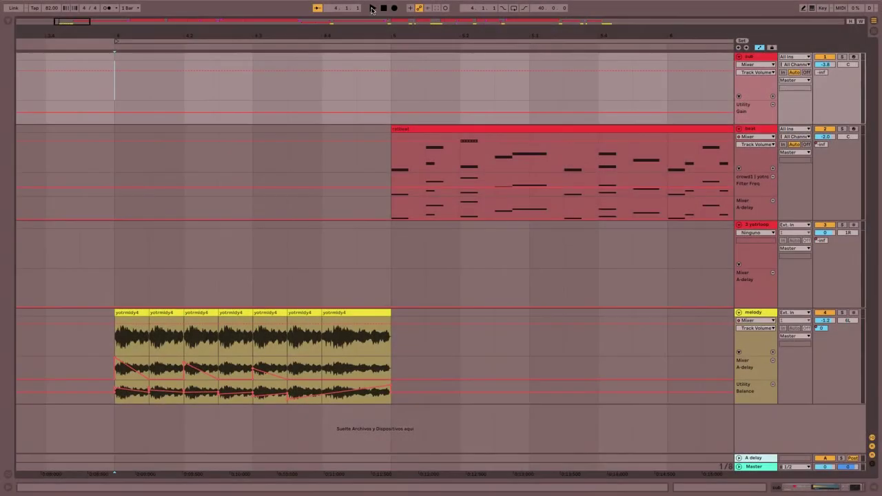
Play the finished arrangement from bar 4 while alternating between the arrangement and the mixer view
left_click(372, 9)
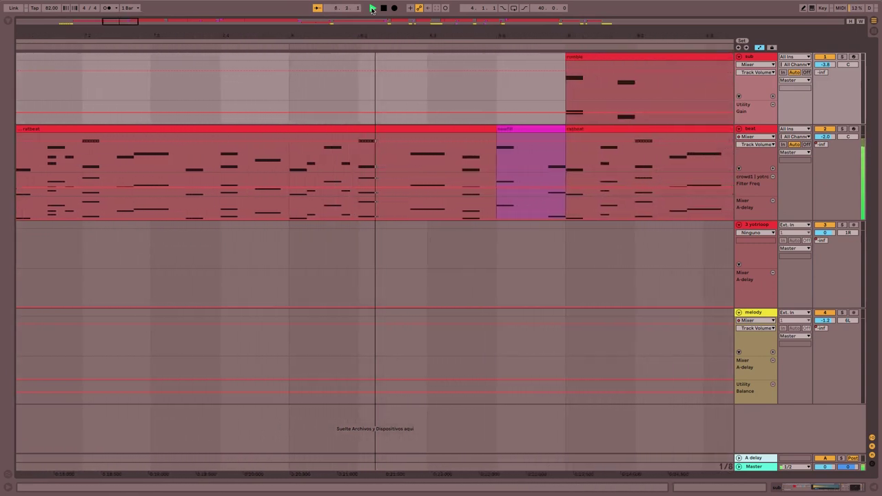
key("Tab")
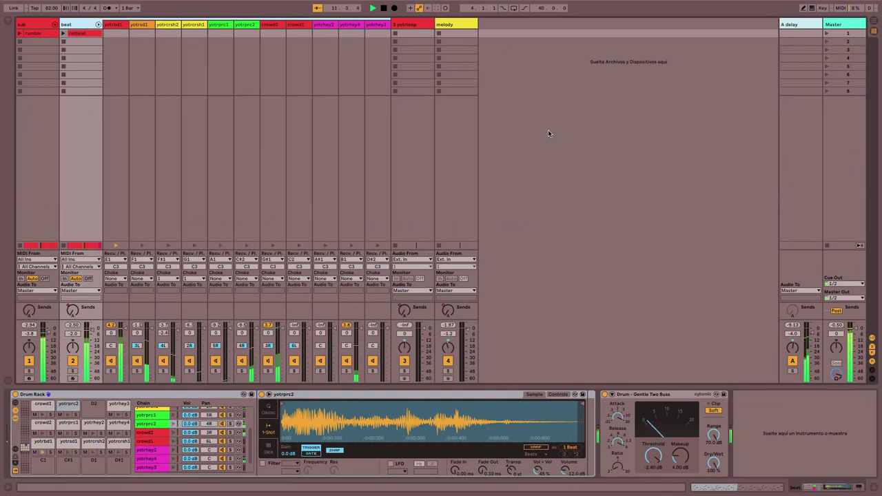
key("Tab")
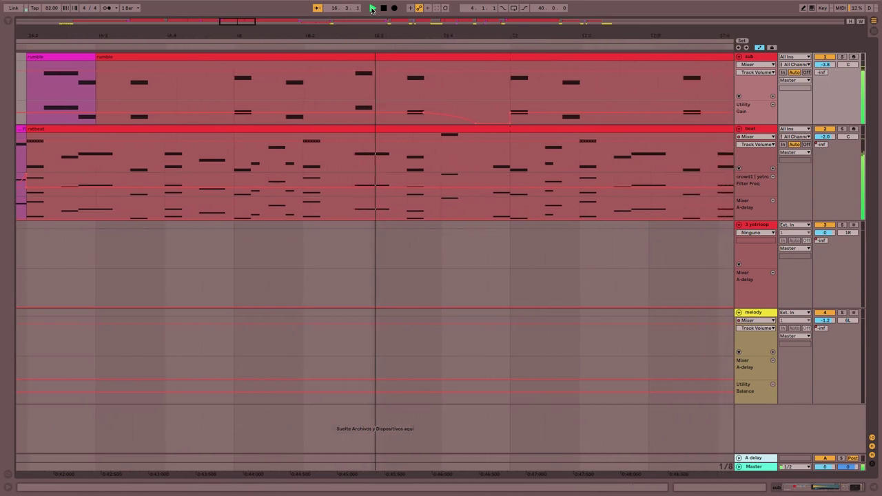
key("Tab")
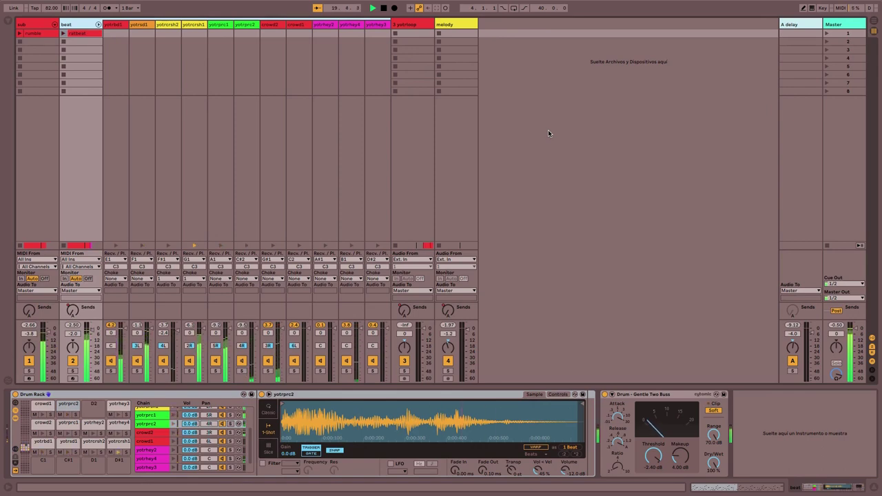
Review the rest of the playing track up to bar 38, switching between the arrangement's clips and the mixer's track levels
key("Tab")
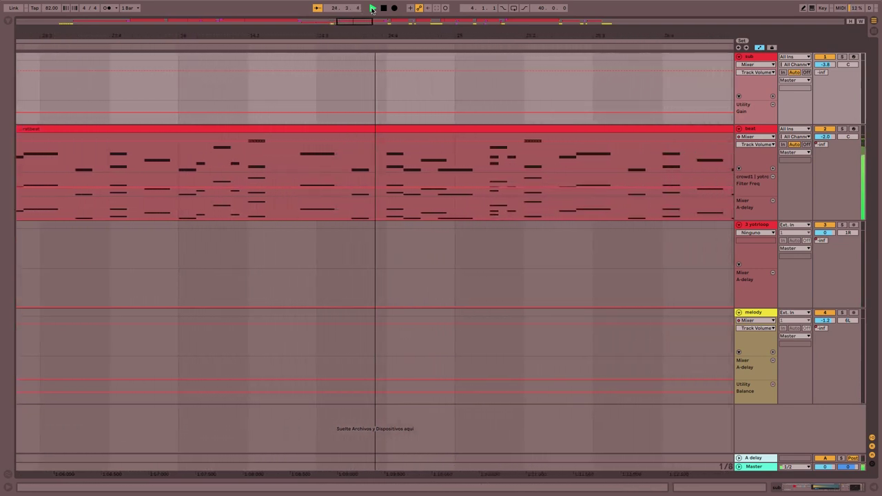
key("Tab")
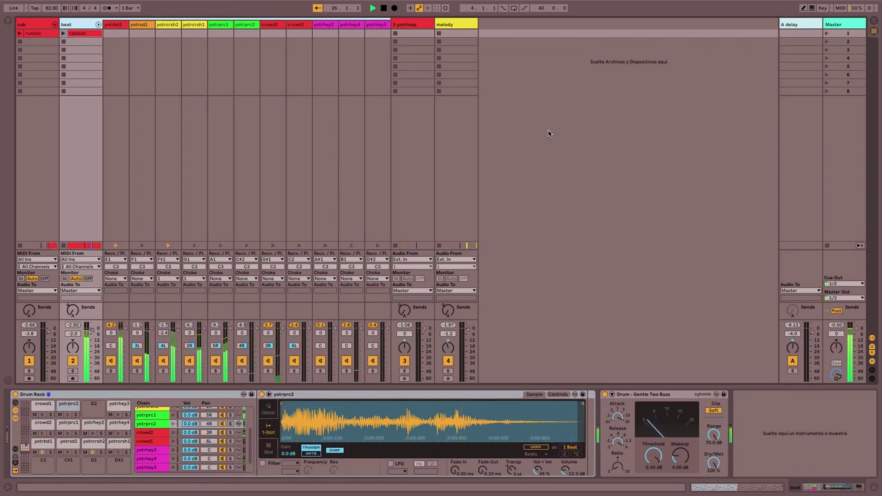
key("Tab")
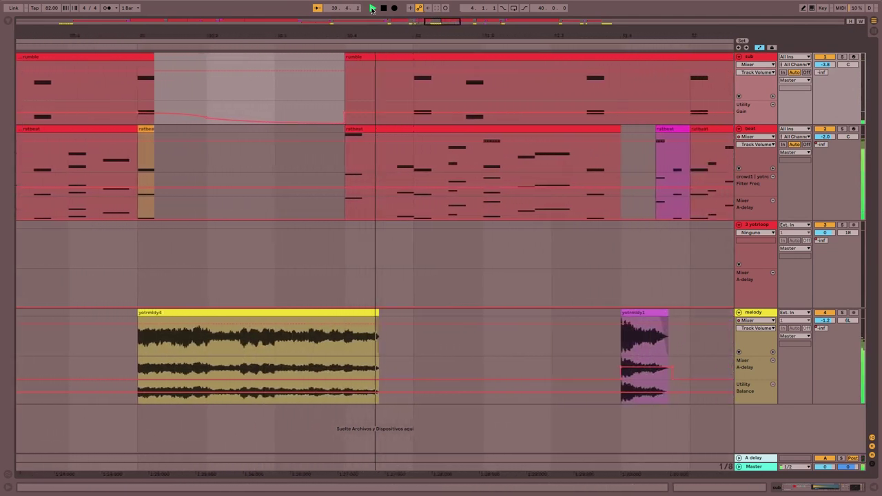
key("Tab")
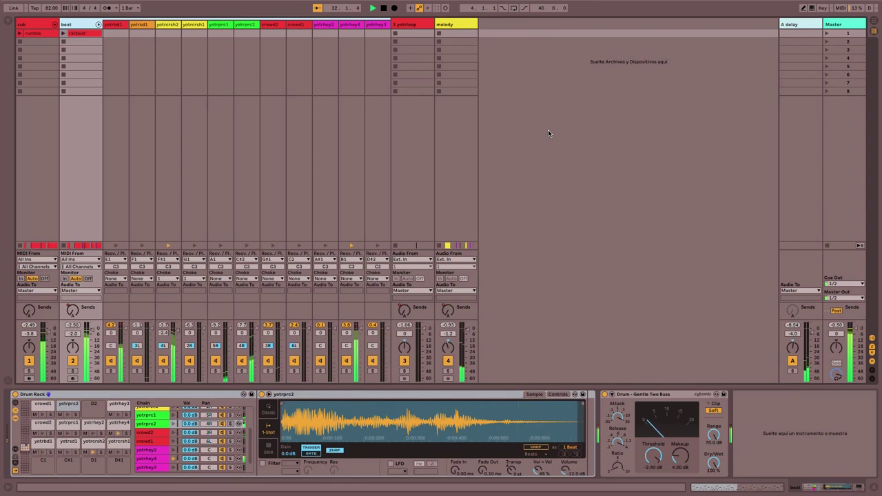
key("Tab")
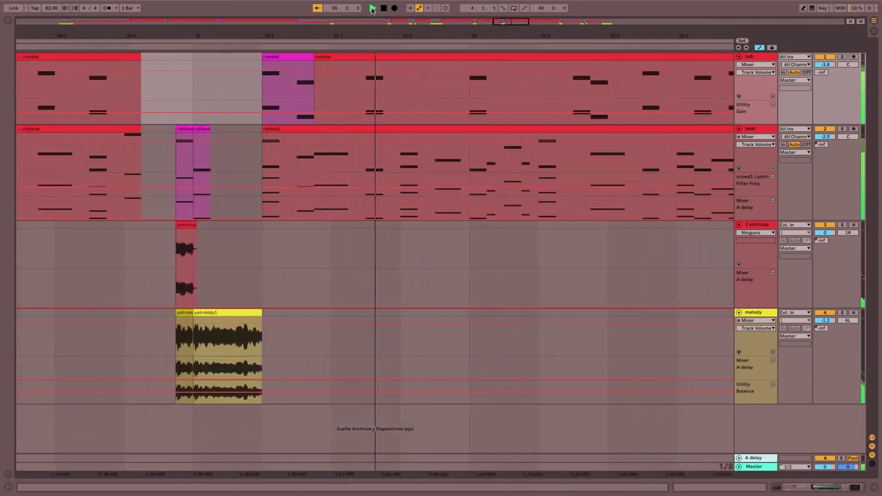
key("Tab")
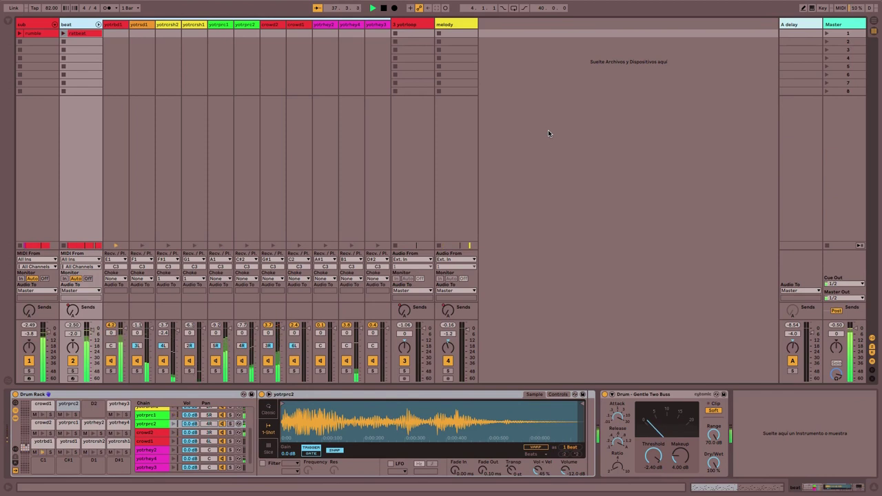
key("Tab")
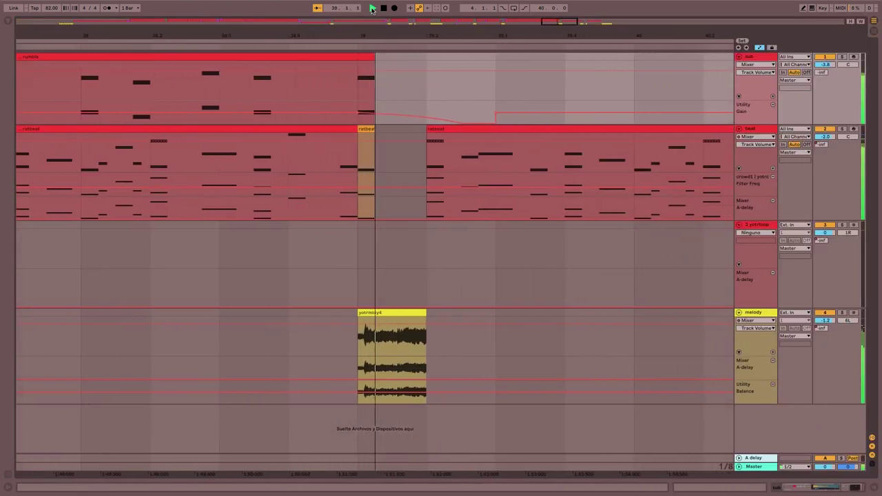